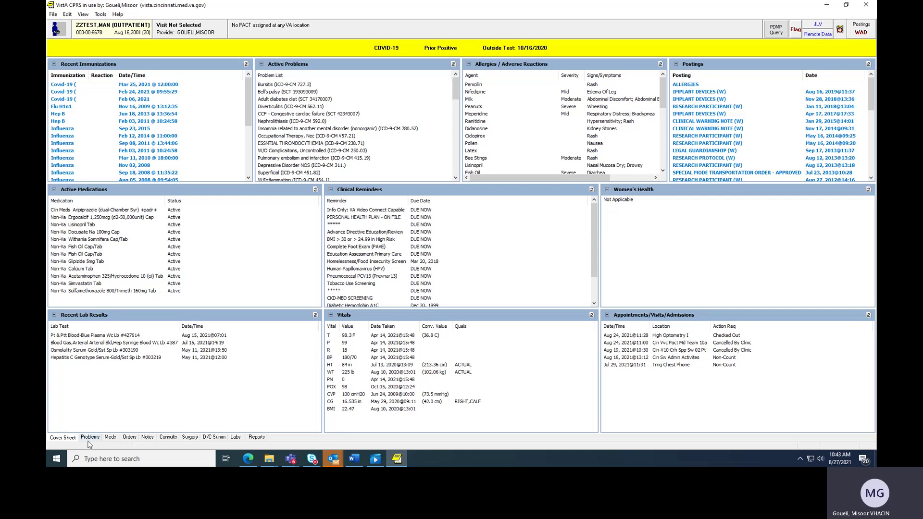
left_click(817, 34)
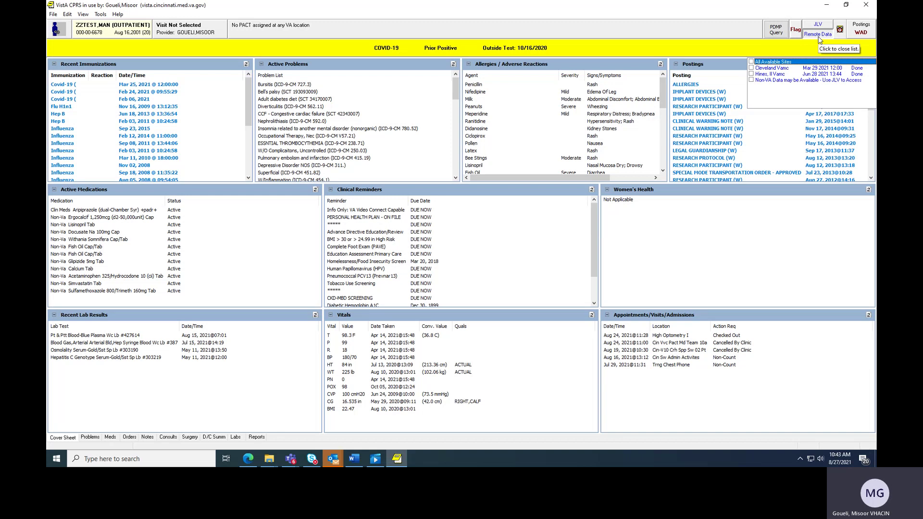
left_click(752, 74)
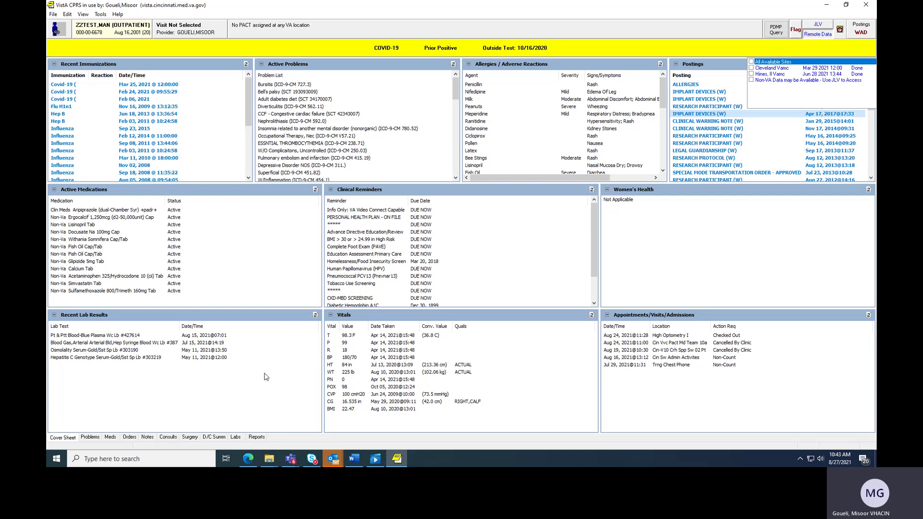
left_click(255, 437)
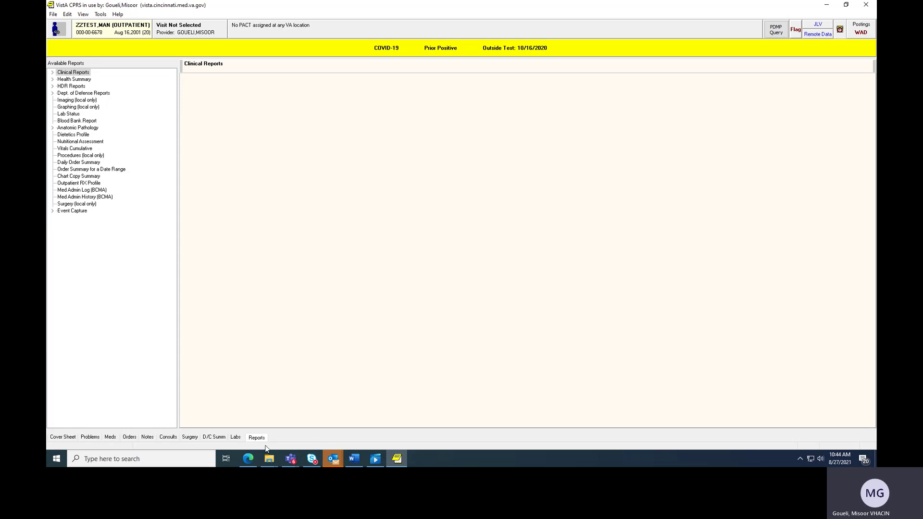
left_click(817, 34)
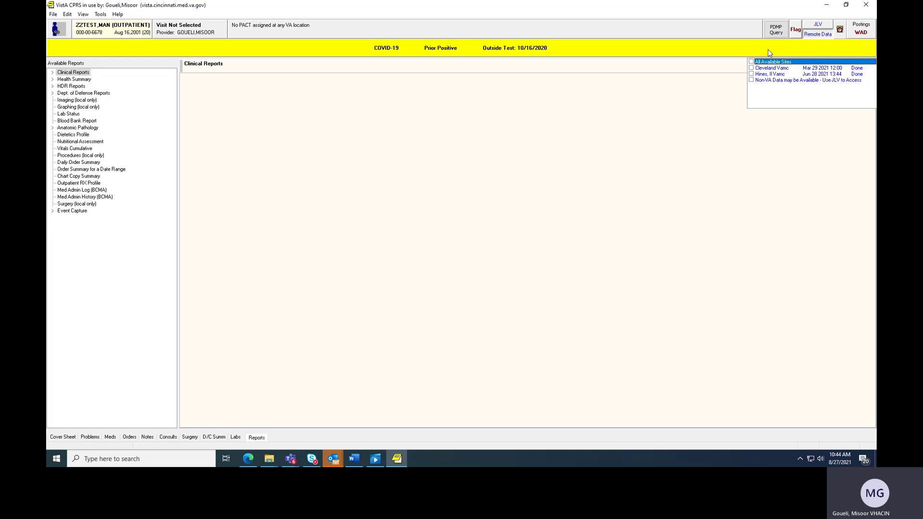
left_click(751, 62)
left_click(751, 62)
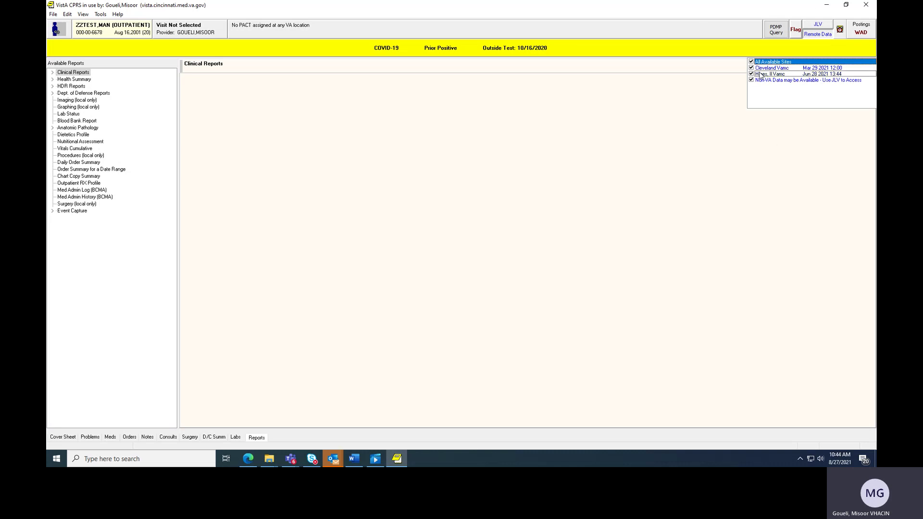
left_click(751, 69)
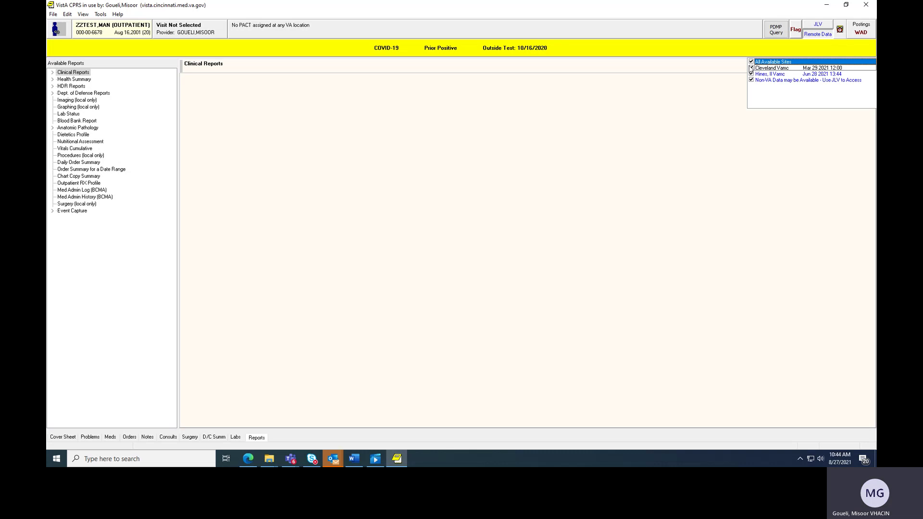
left_click(751, 69)
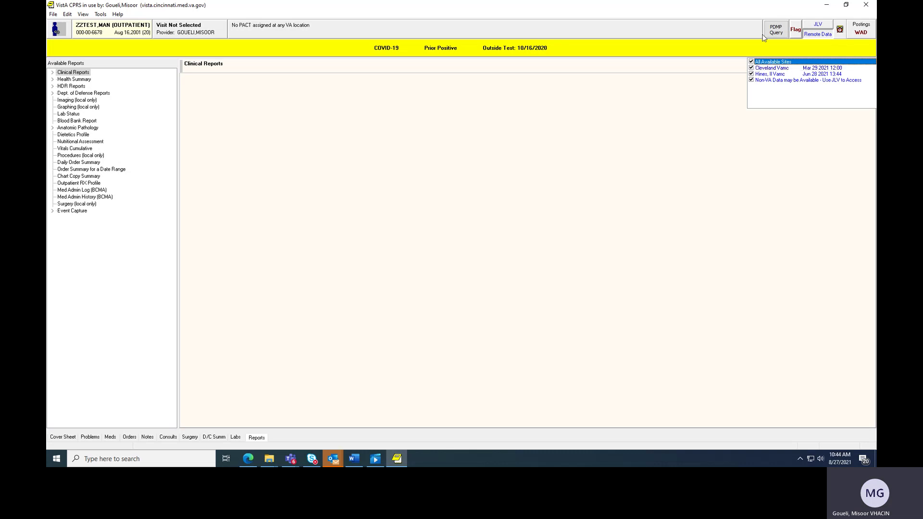
left_click(53, 72)
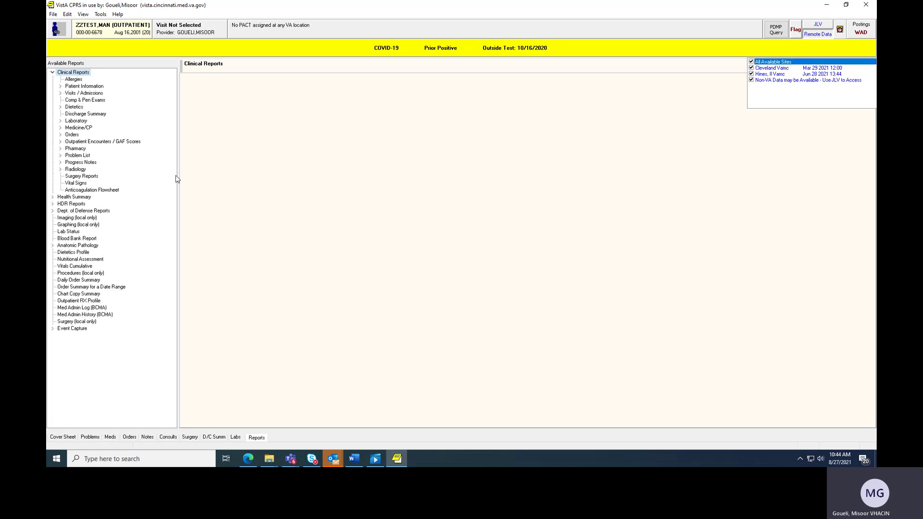
left_click(70, 79)
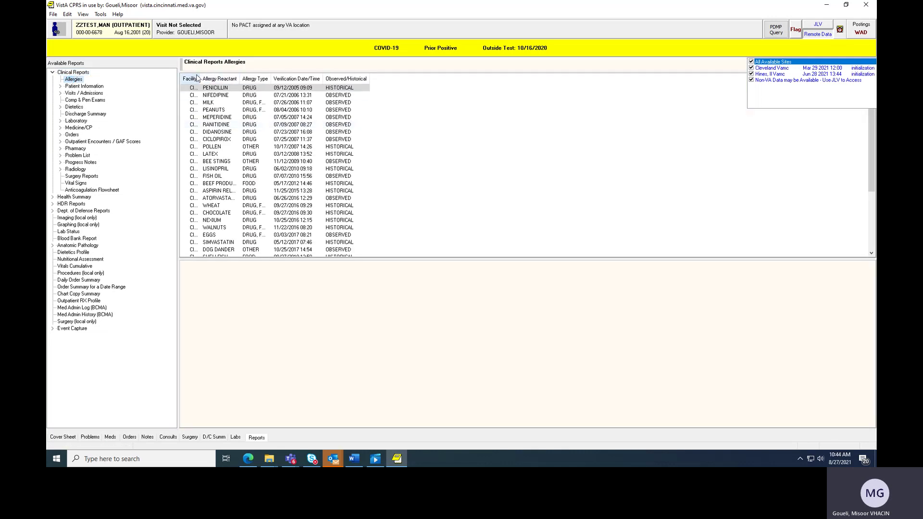
left_click_drag(199, 78, 277, 79)
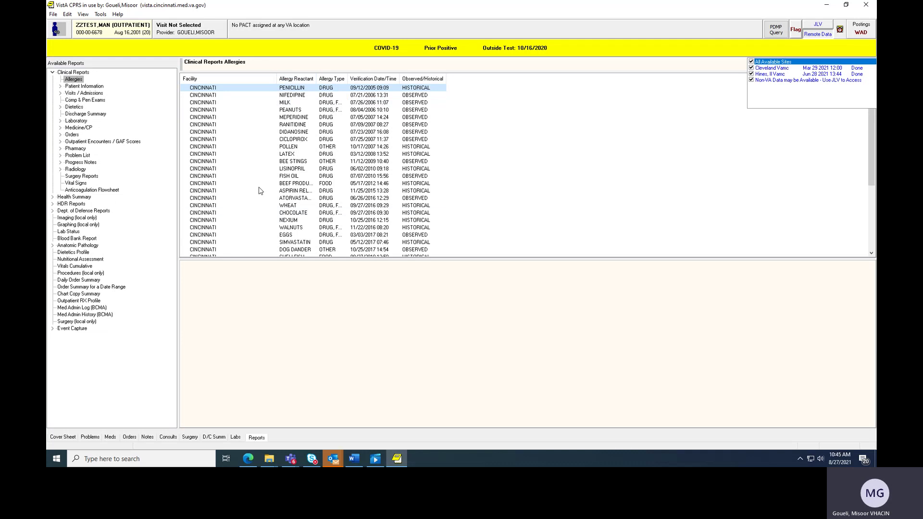
scroll(258, 190, "down", 5)
left_click(236, 242)
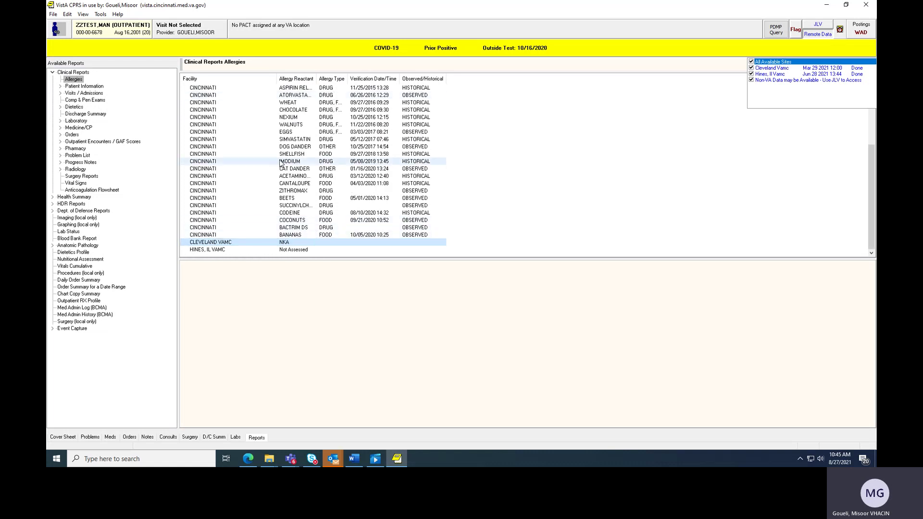
scroll(322, 154, "up", 5)
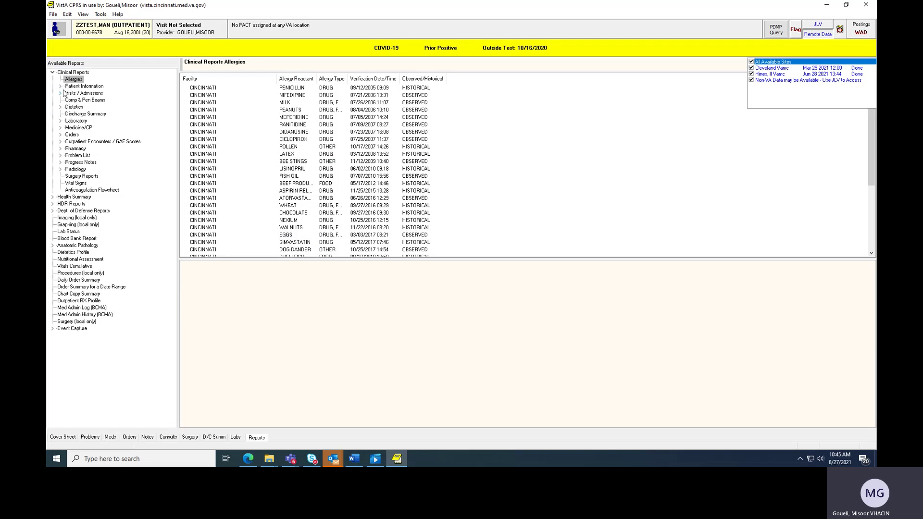
left_click(59, 121)
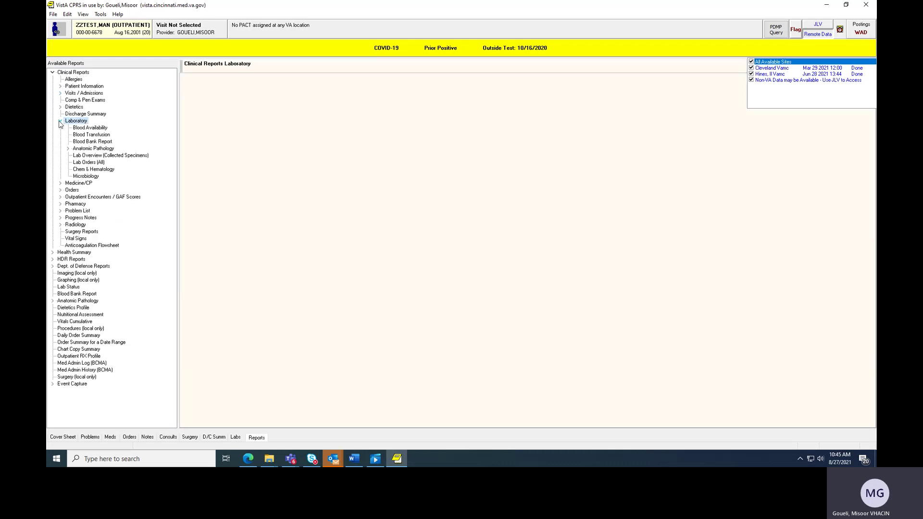
left_click(85, 163)
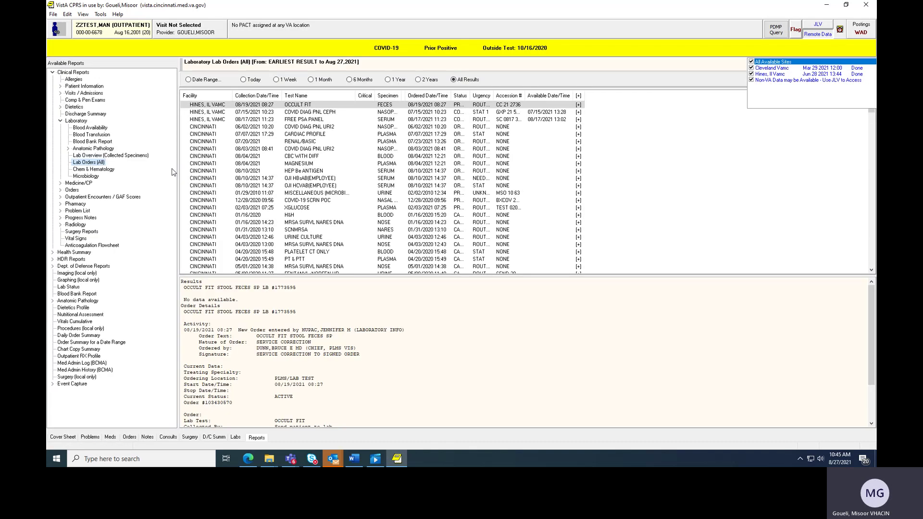
left_click(270, 97)
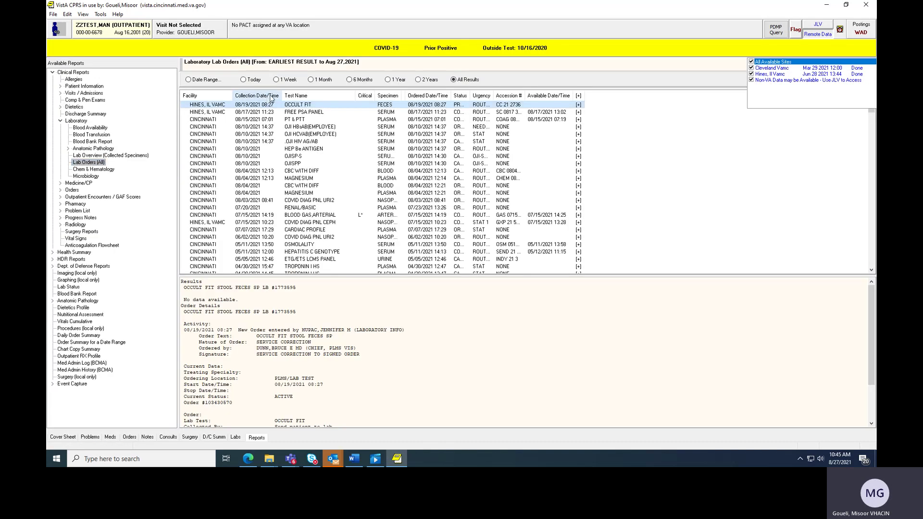
left_click(426, 96)
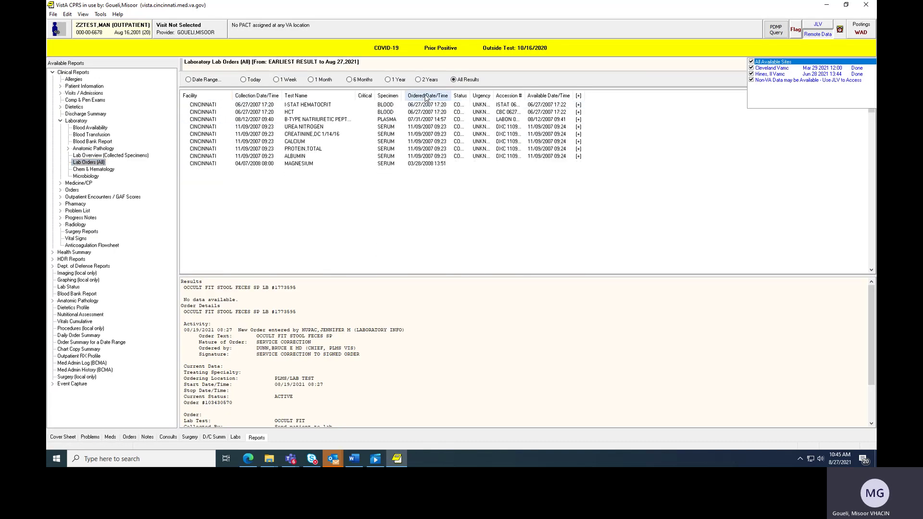
left_click(251, 95)
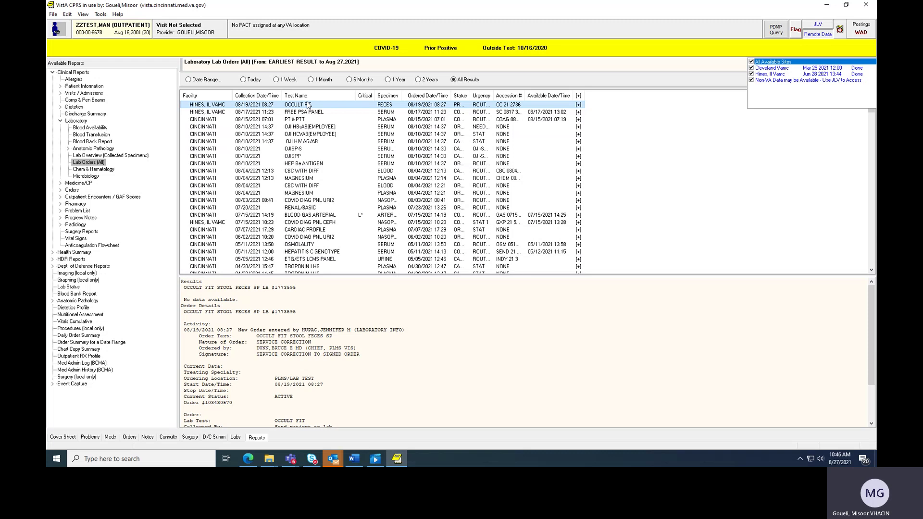
left_click(206, 96)
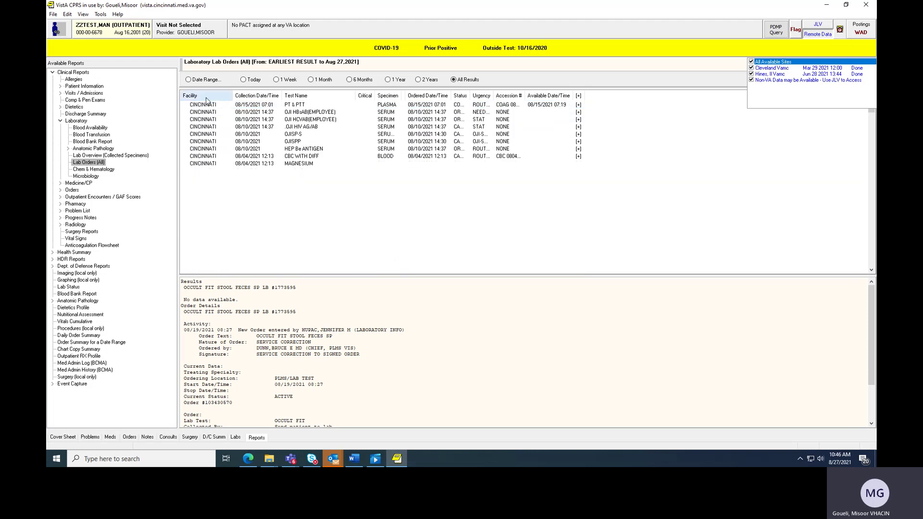
left_click(871, 153)
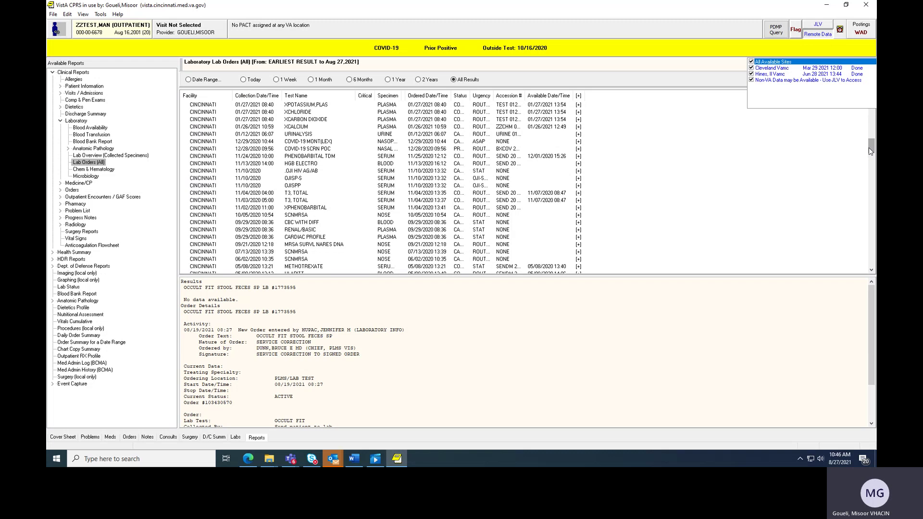
left_click_drag(870, 150, 870, 262)
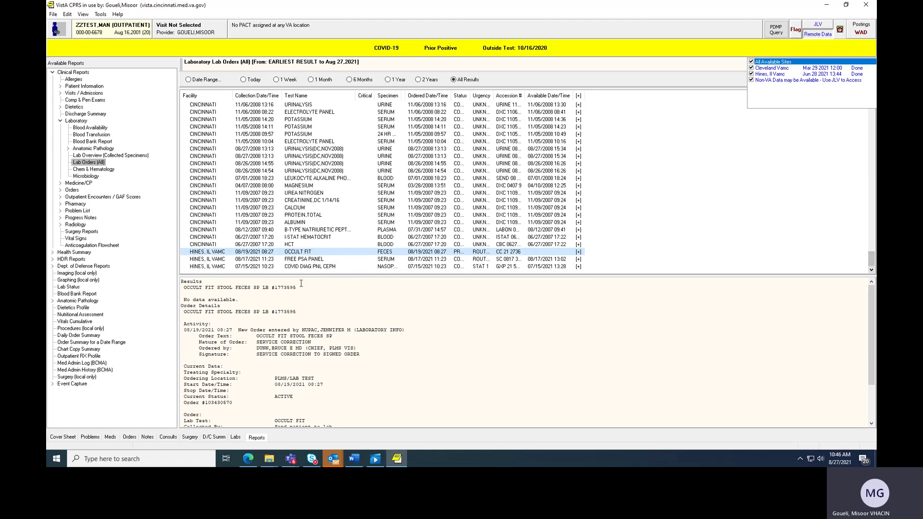
left_click(315, 267)
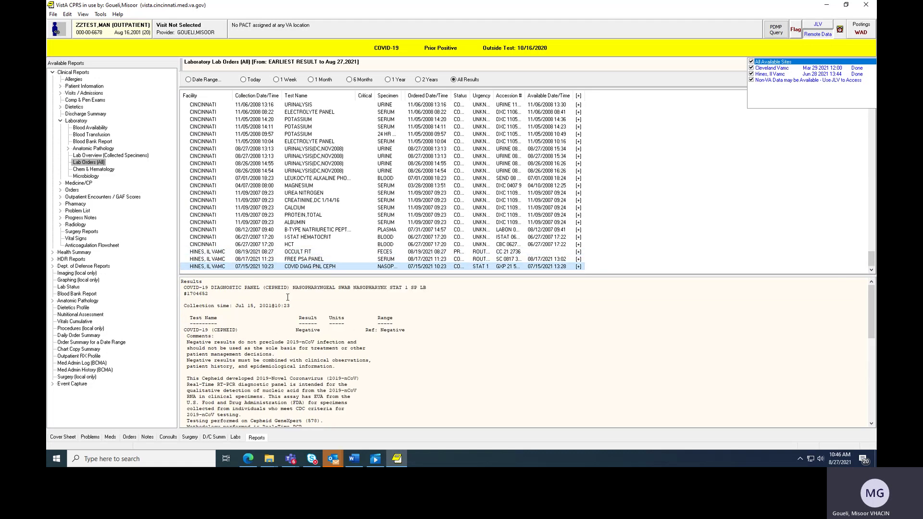
left_click(298, 259)
left_click_drag(294, 326, 417, 322)
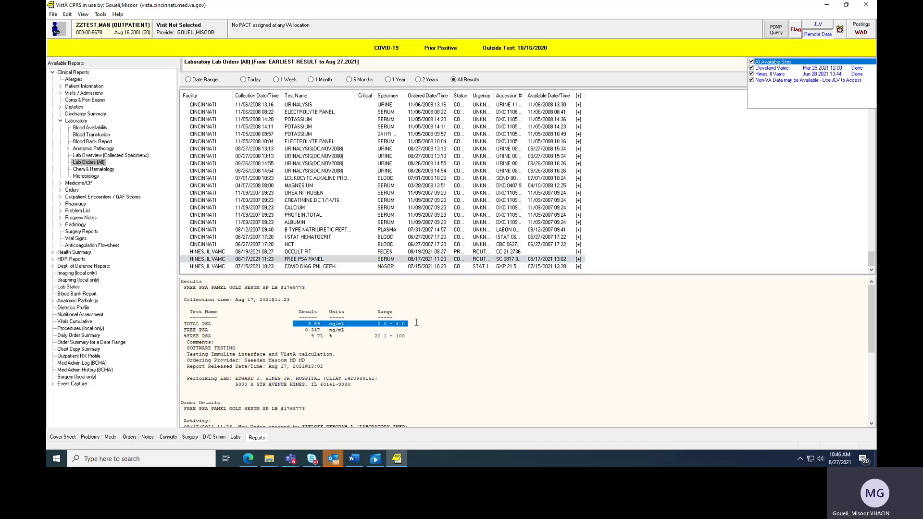
left_click(292, 252)
scroll(413, 366, "down", 3)
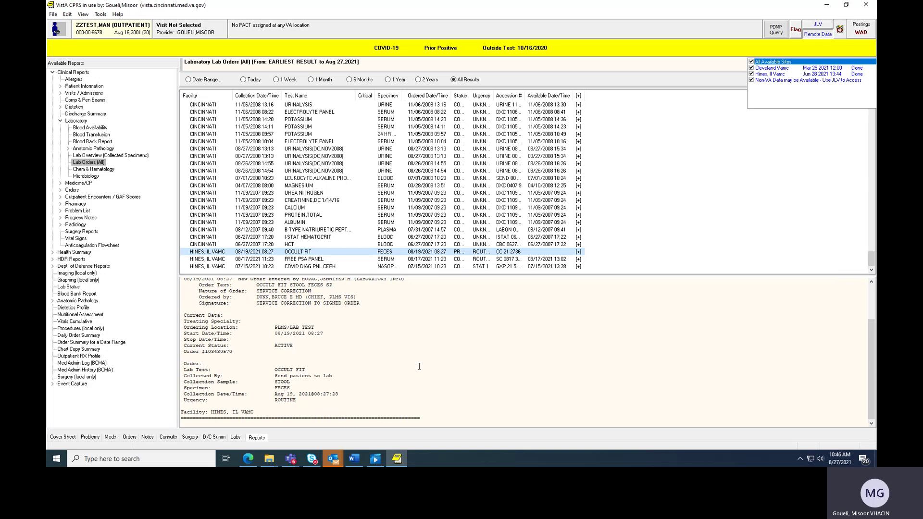
scroll(250, 135, "up", 10)
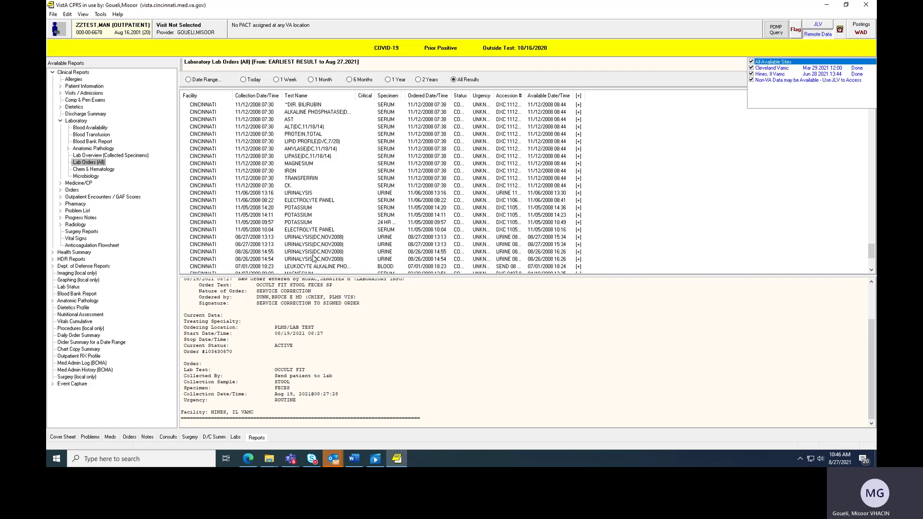
scroll(257, 104, "up", 1)
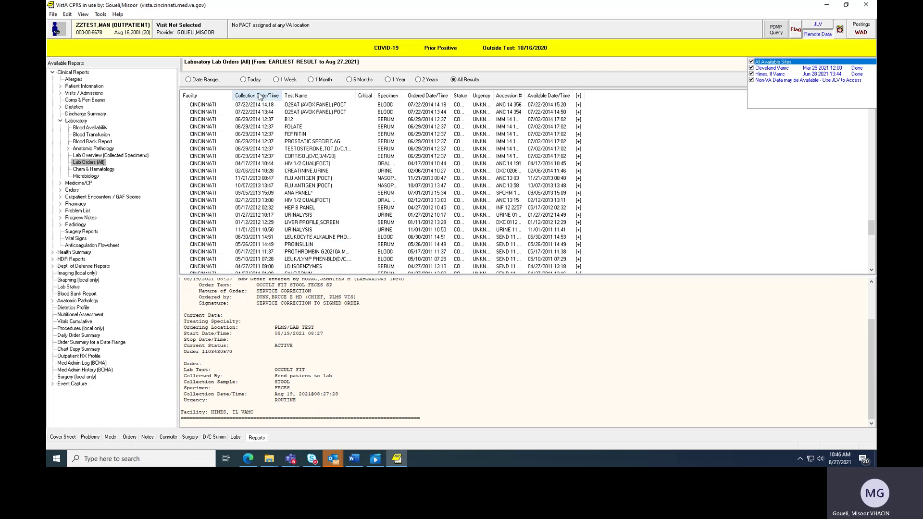
left_click(296, 95)
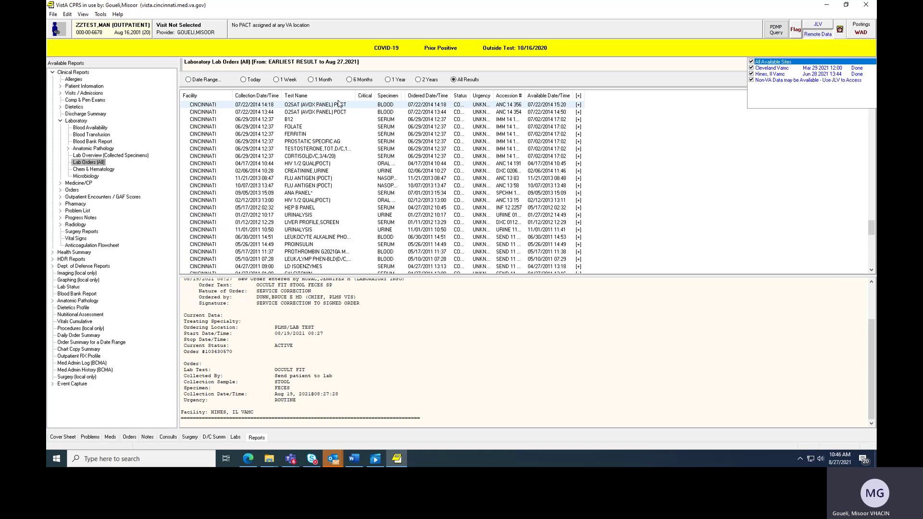
scroll(328, 152, "down", 10)
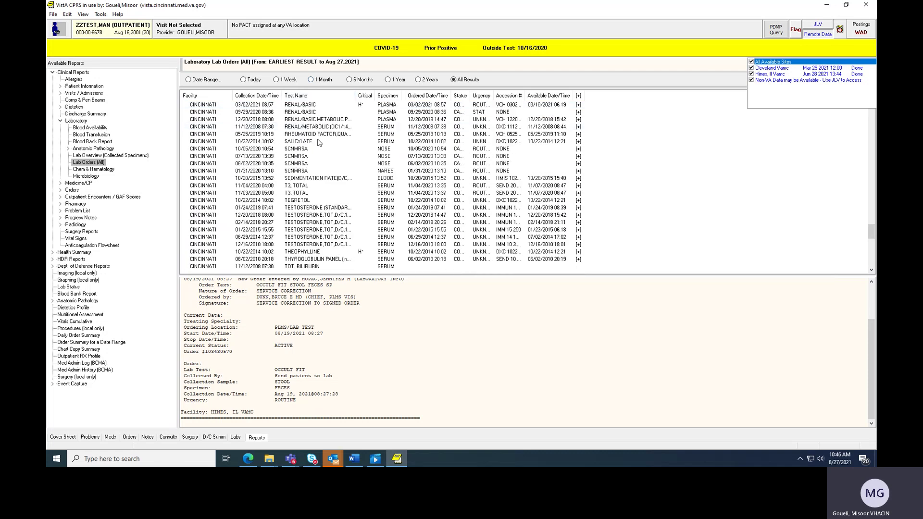
scroll(328, 152, "down", 2)
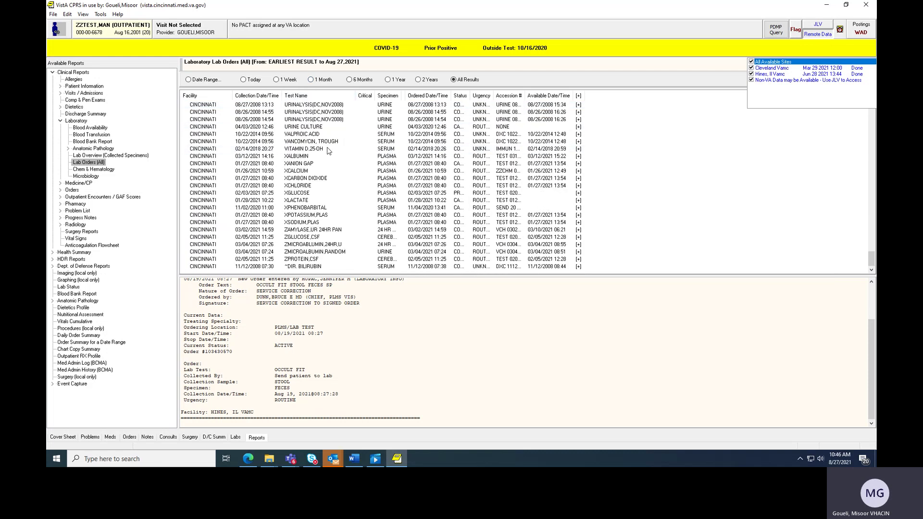
scroll(328, 152, "up", 7)
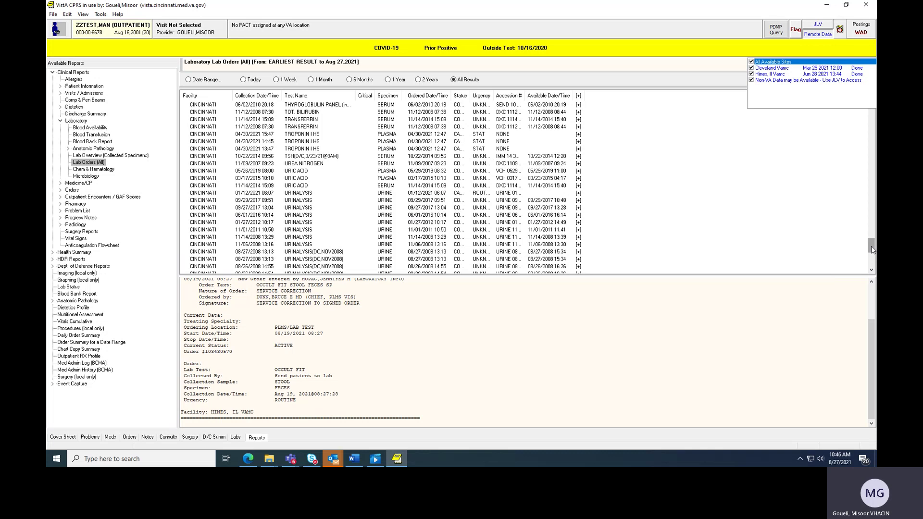
left_click_drag(872, 249, 872, 248)
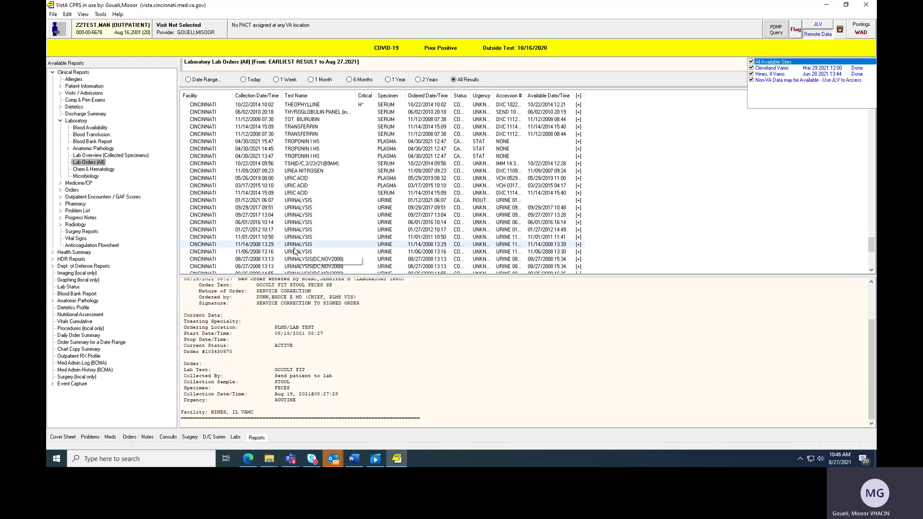
scroll(295, 251, "down", 3)
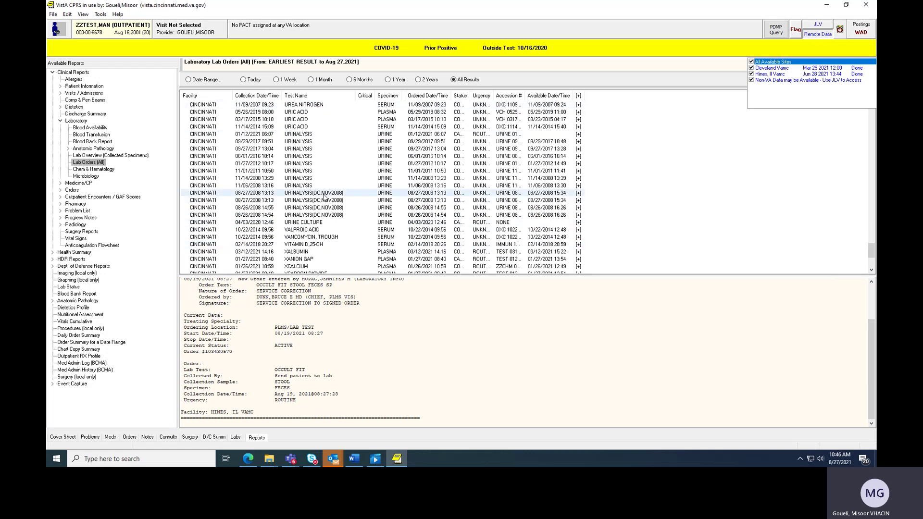
scroll(323, 197, "up", 15)
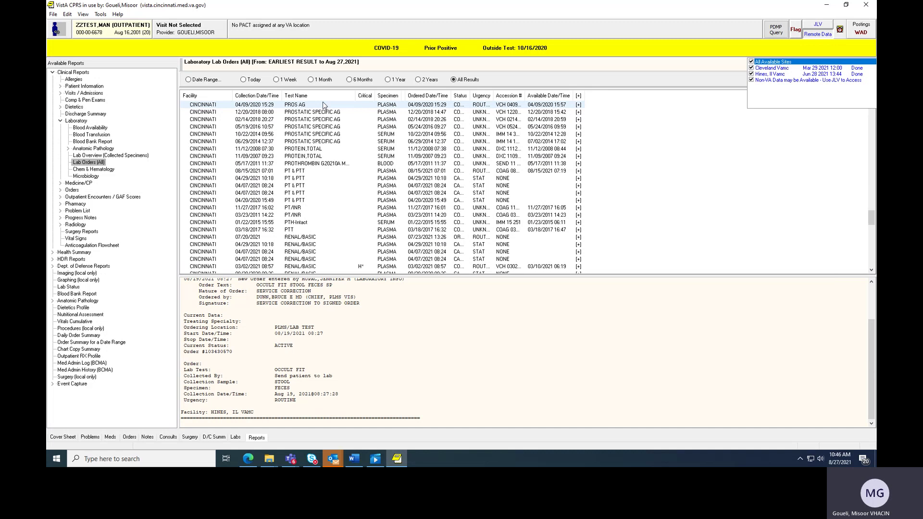
scroll(292, 136, "up", 1)
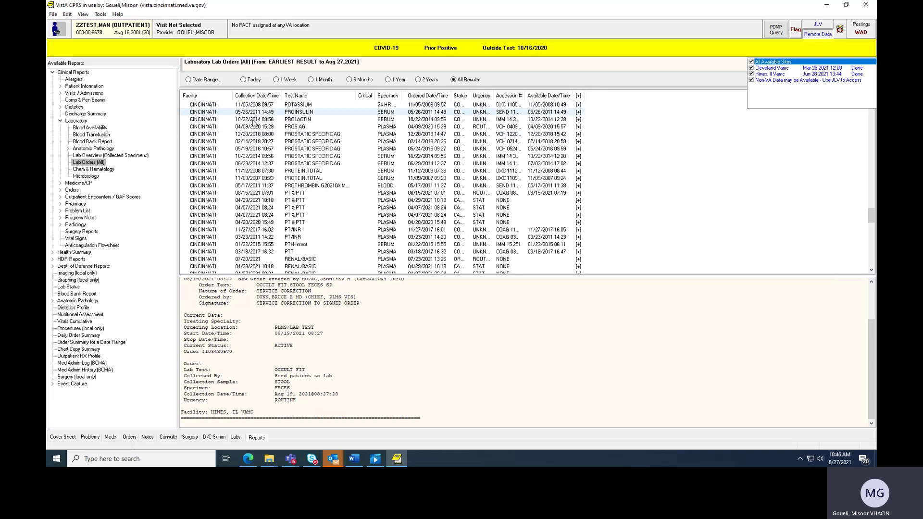
left_click(296, 127)
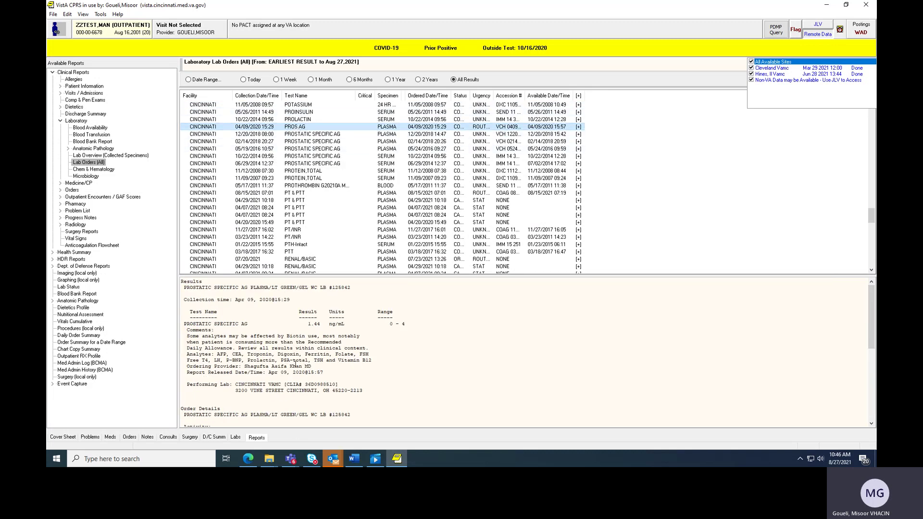
left_click_drag(300, 327, 323, 326)
scroll(302, 226, "up", 8)
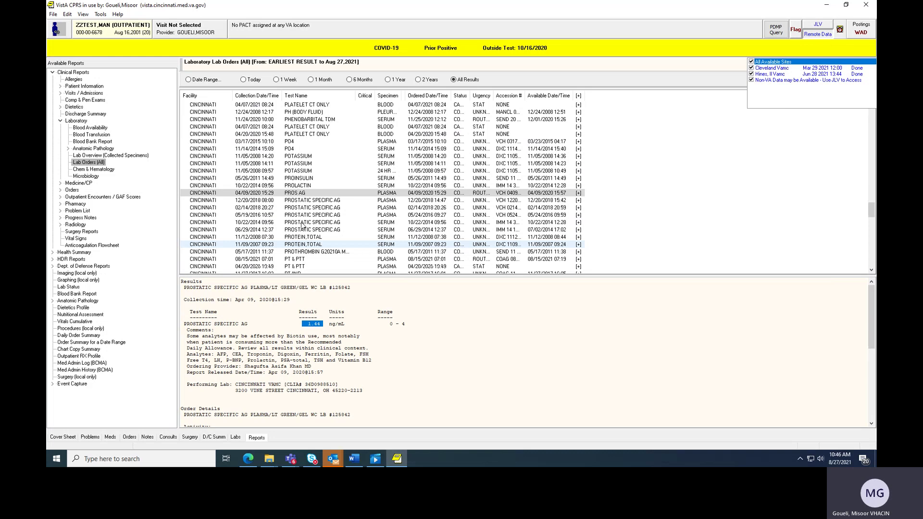
scroll(303, 218, "up", 12)
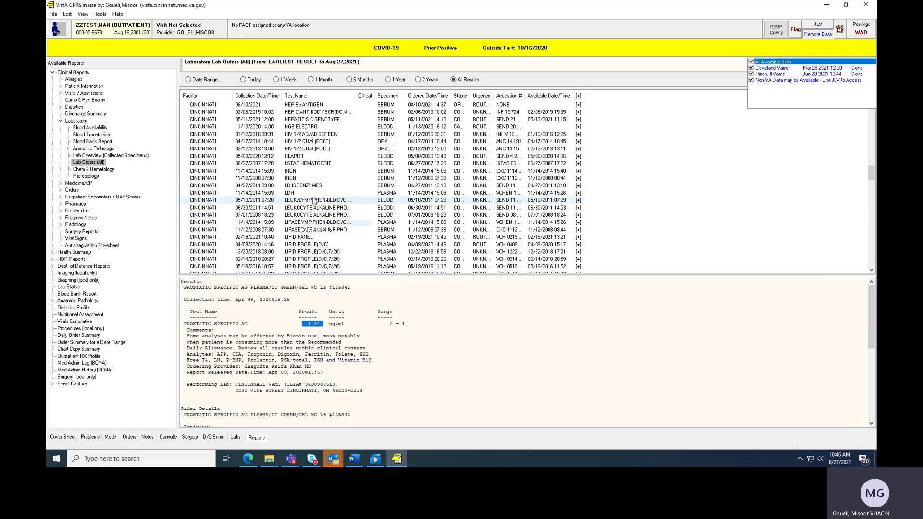
scroll(307, 207, "up", 7)
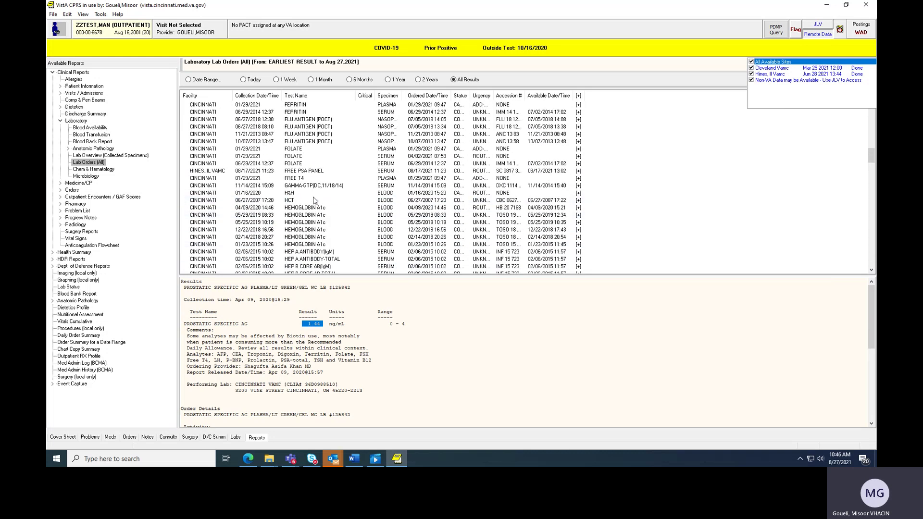
scroll(315, 182, "up", 3)
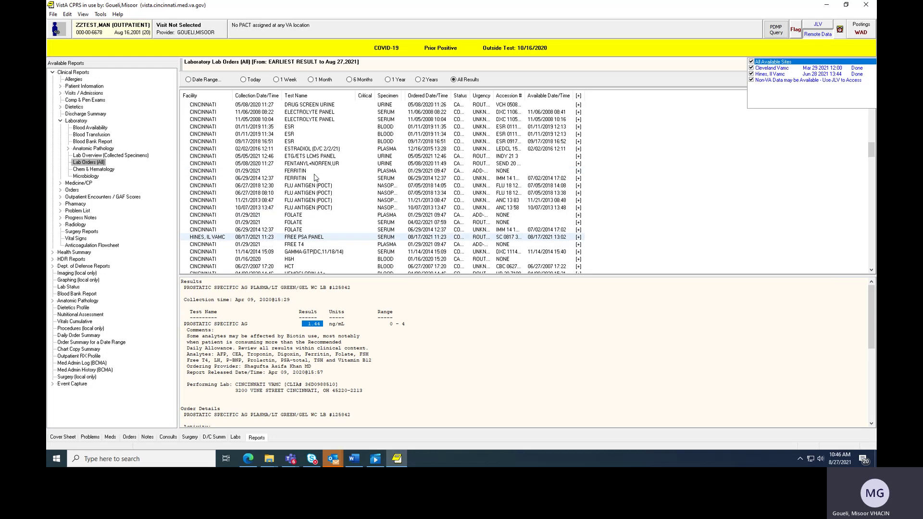
left_click(316, 237)
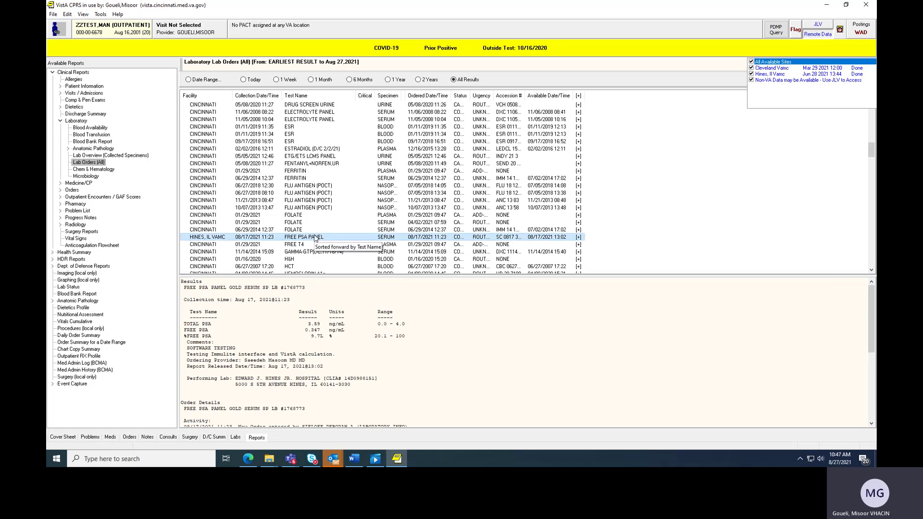
left_click_drag(297, 324, 332, 321)
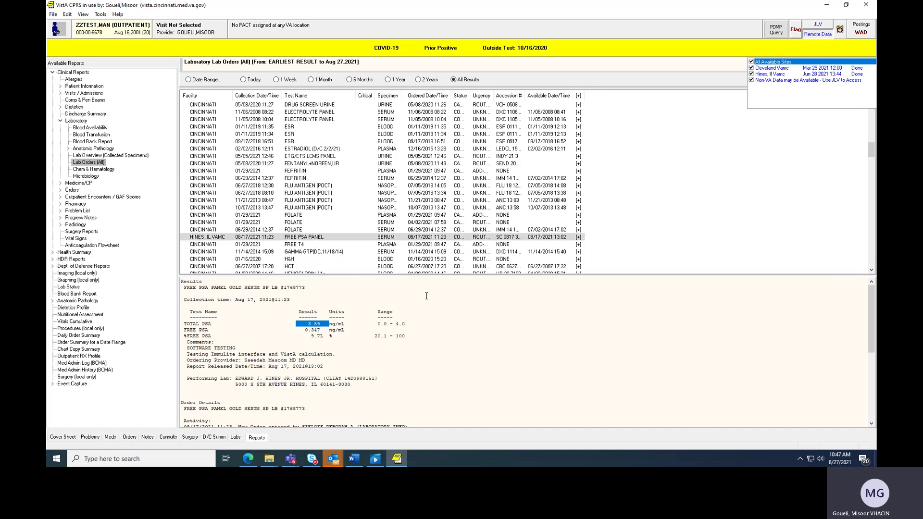
scroll(308, 239, "down", 2)
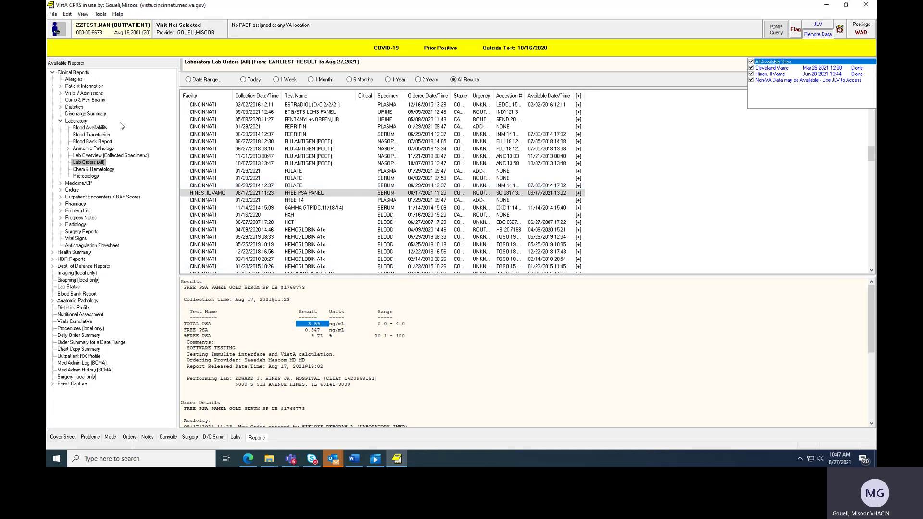
left_click(89, 170)
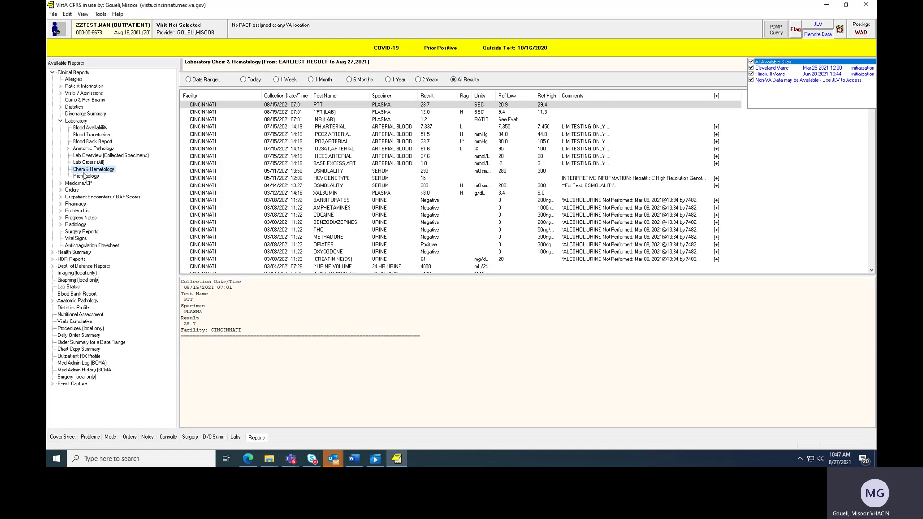
left_click(85, 176)
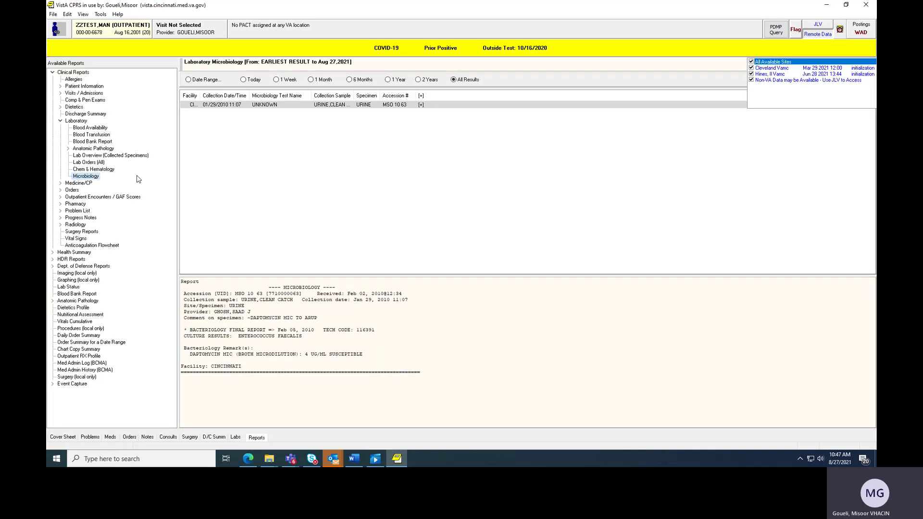
left_click(82, 148)
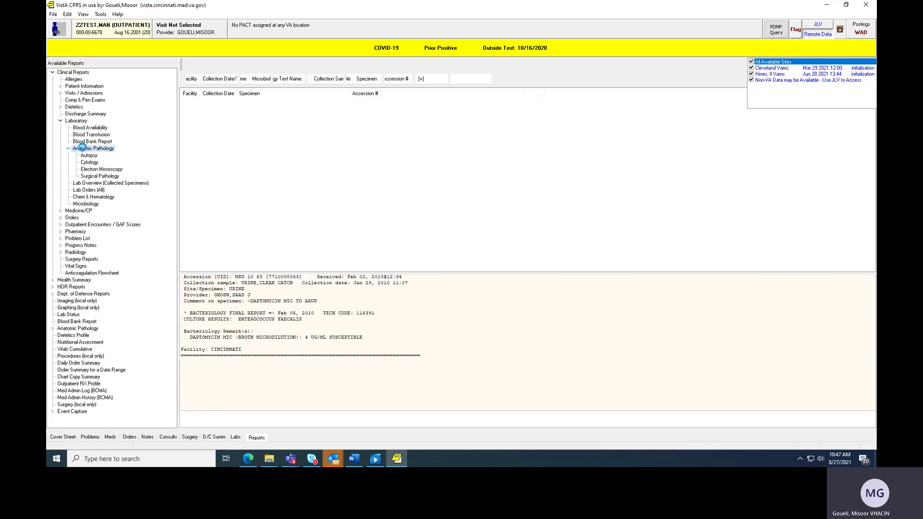
left_click(99, 176)
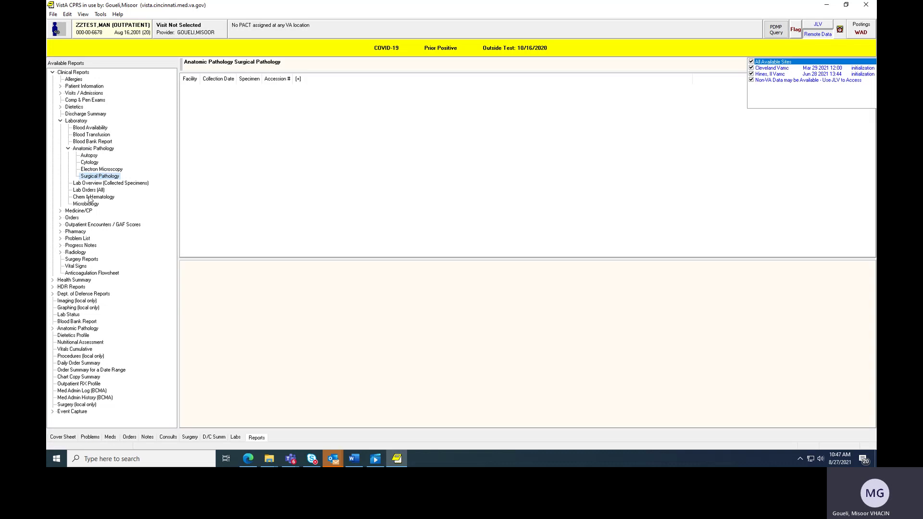
left_click(92, 114)
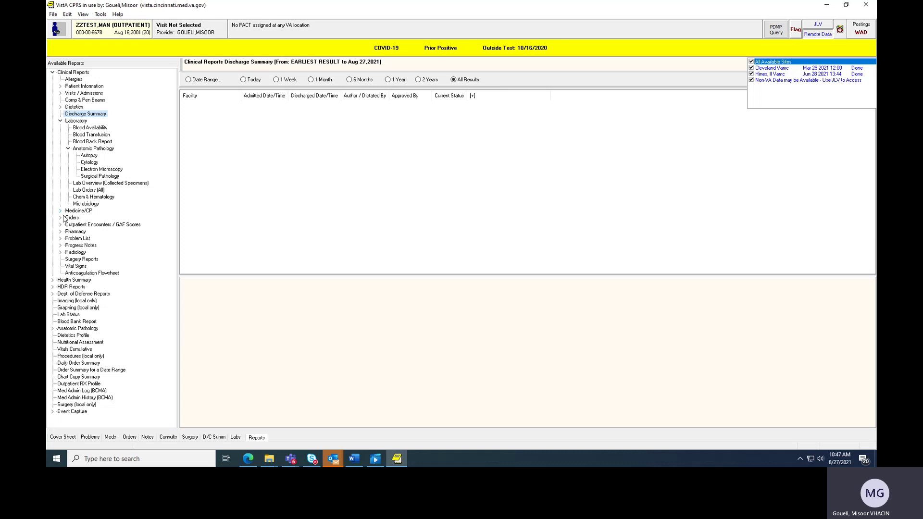
left_click(61, 238)
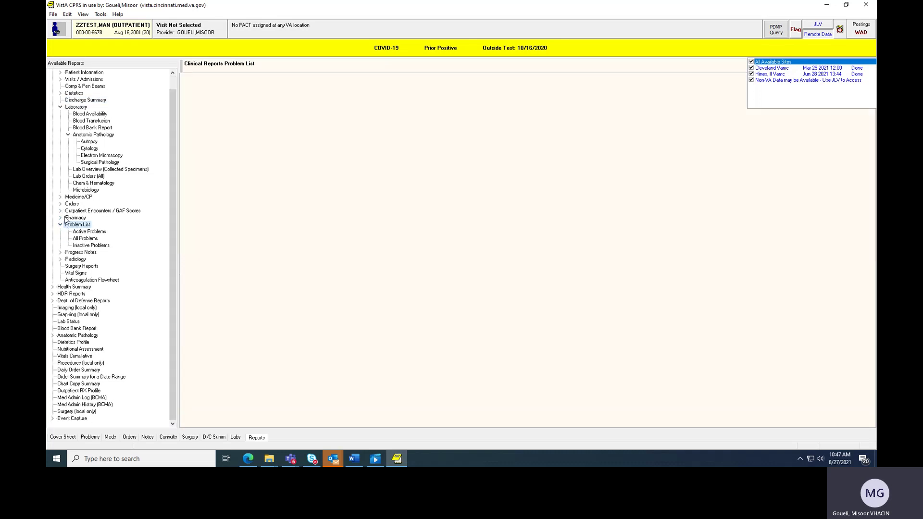
left_click(68, 218)
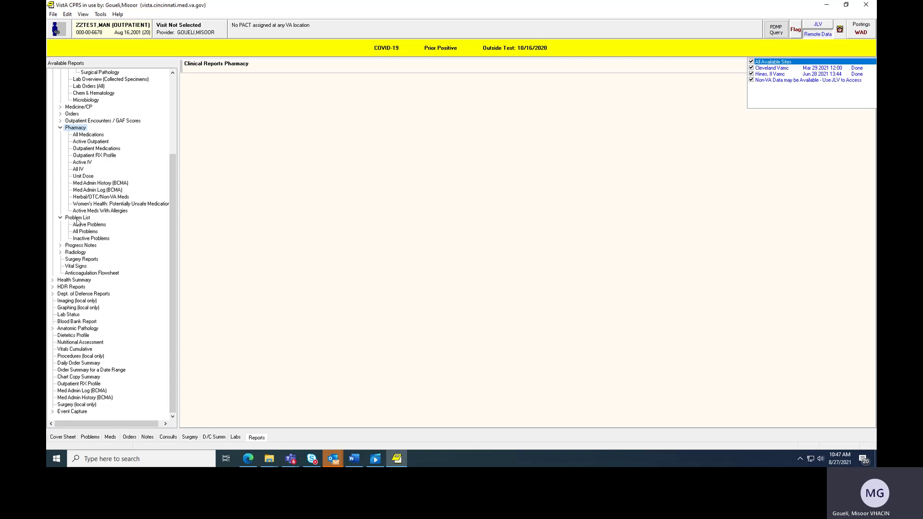
left_click(77, 219)
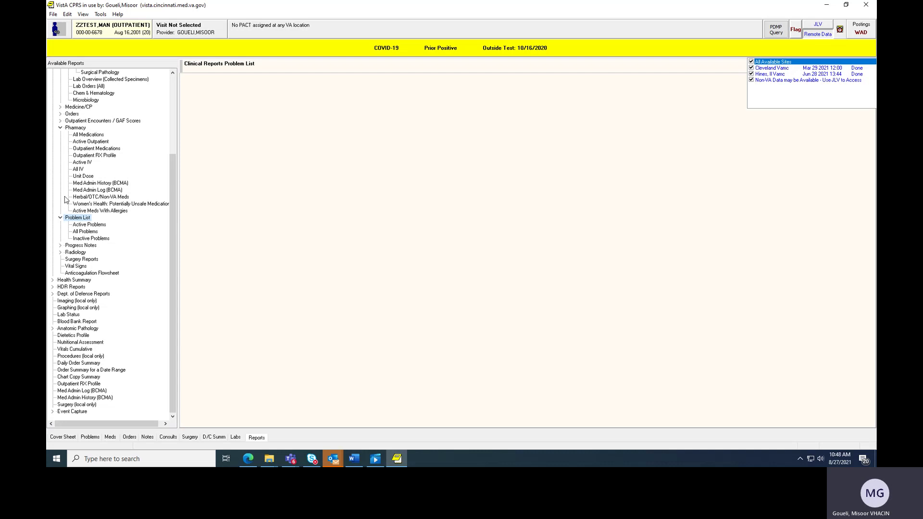
left_click(82, 224)
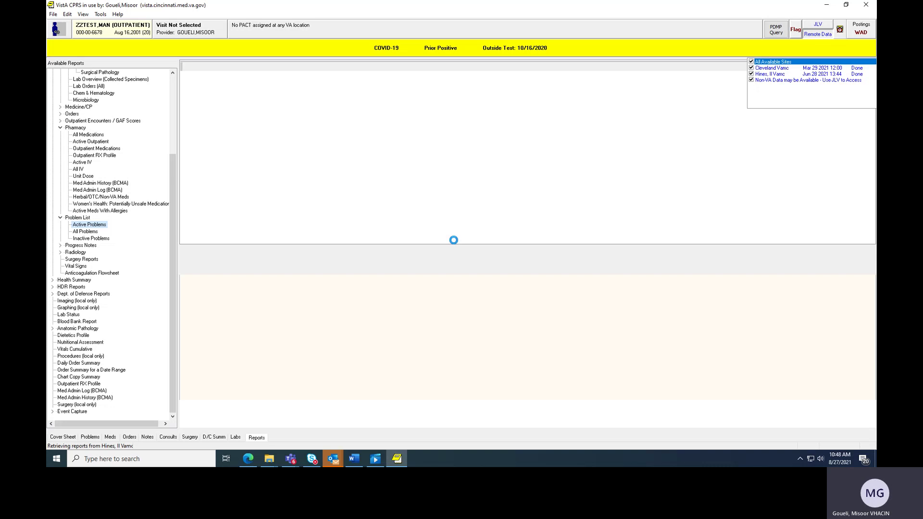
left_click(60, 245)
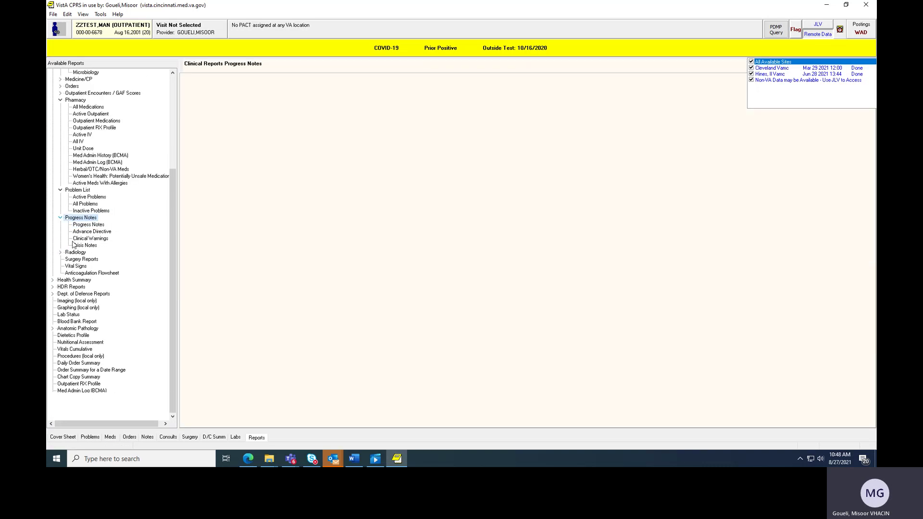
left_click(88, 224)
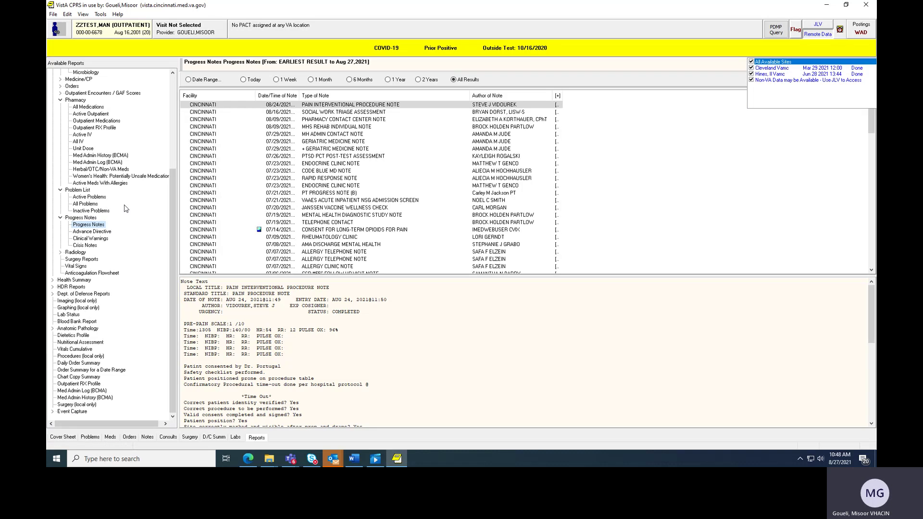
scroll(98, 140, "up", 6)
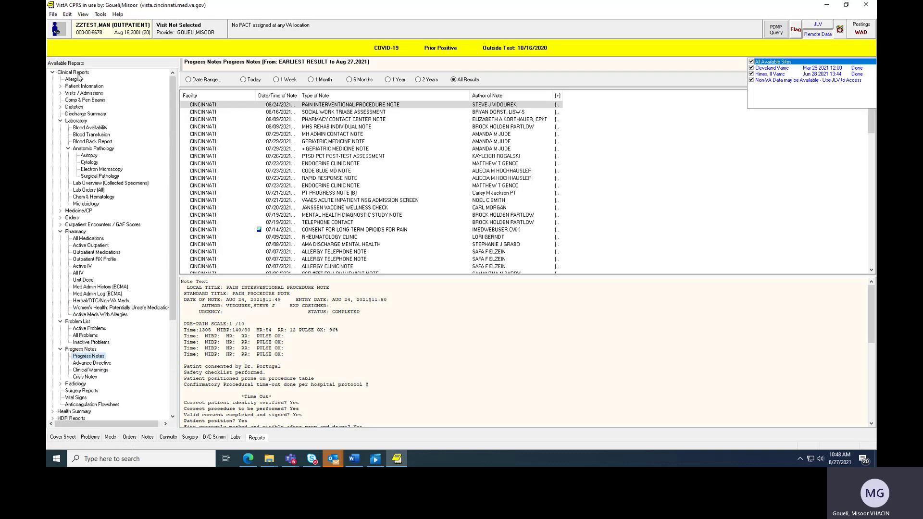
scroll(88, 248, "down", 5)
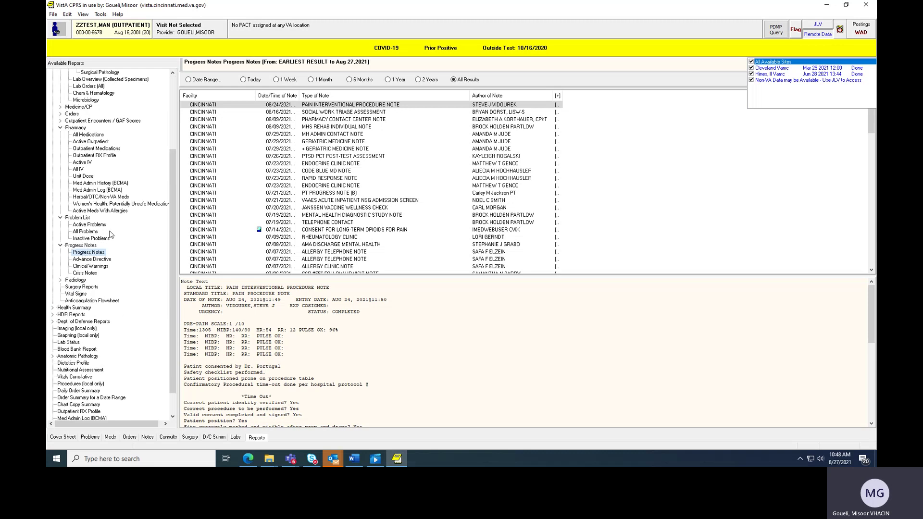
scroll(326, 195, "down", 15)
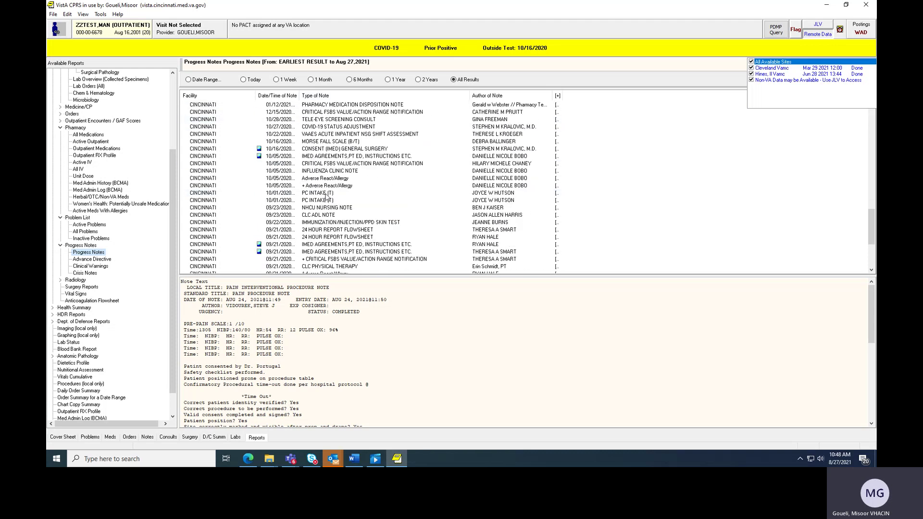
scroll(326, 196, "down", 5)
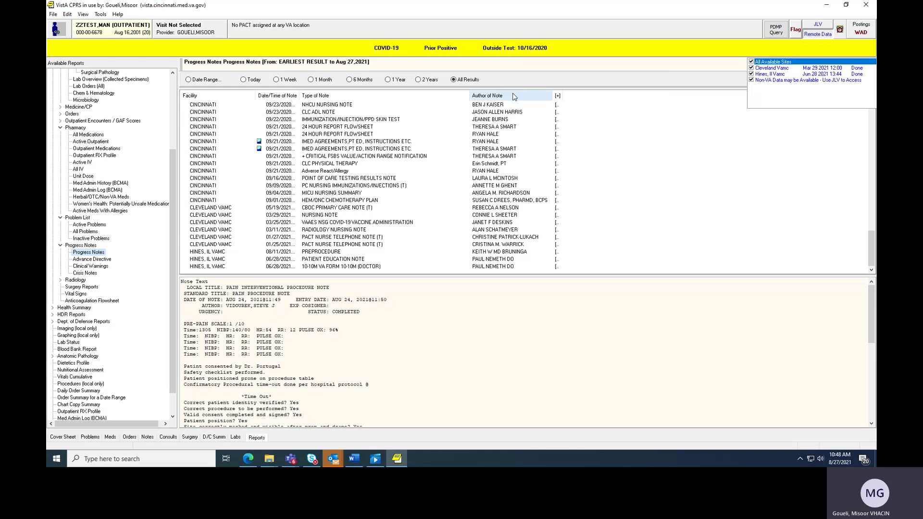
left_click(318, 210)
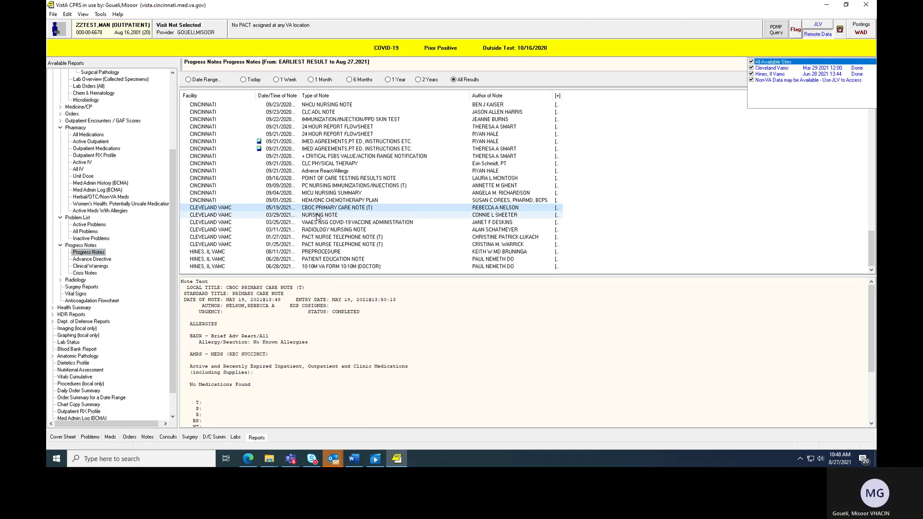
left_click(319, 215)
left_click(326, 231)
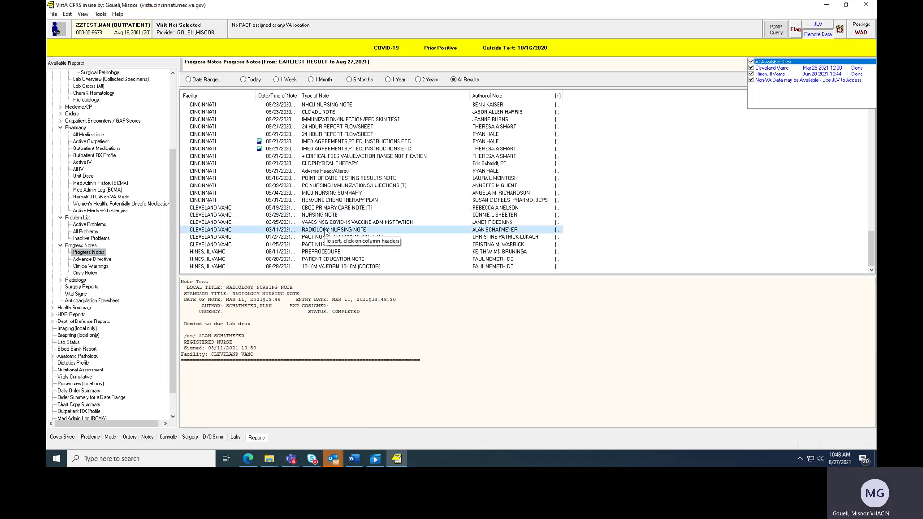
key("Down")
key("Down")
key("Down")
key("Down")
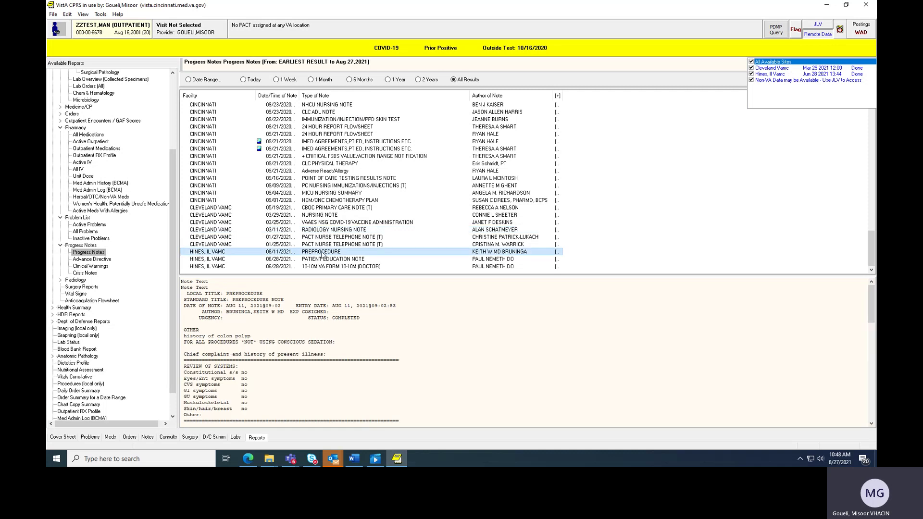
left_click(344, 96)
scroll(343, 133, "up", 6)
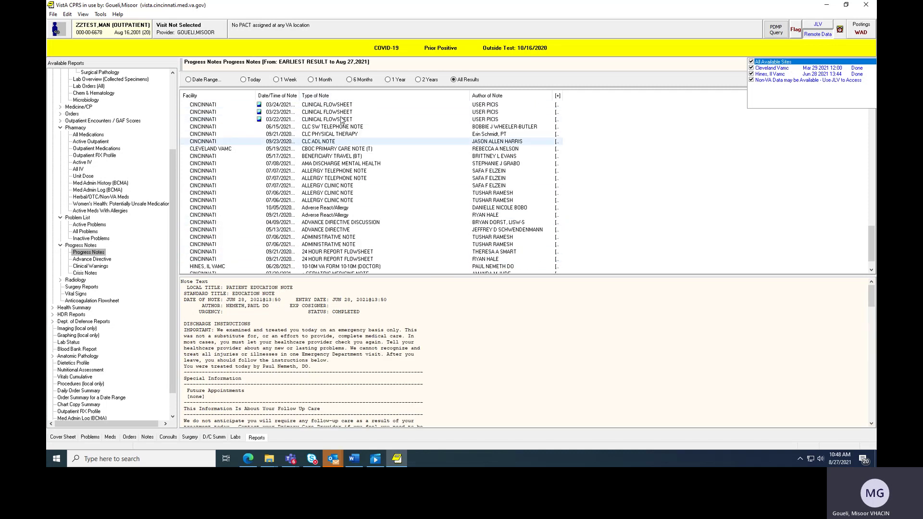
scroll(345, 193, "up", 10)
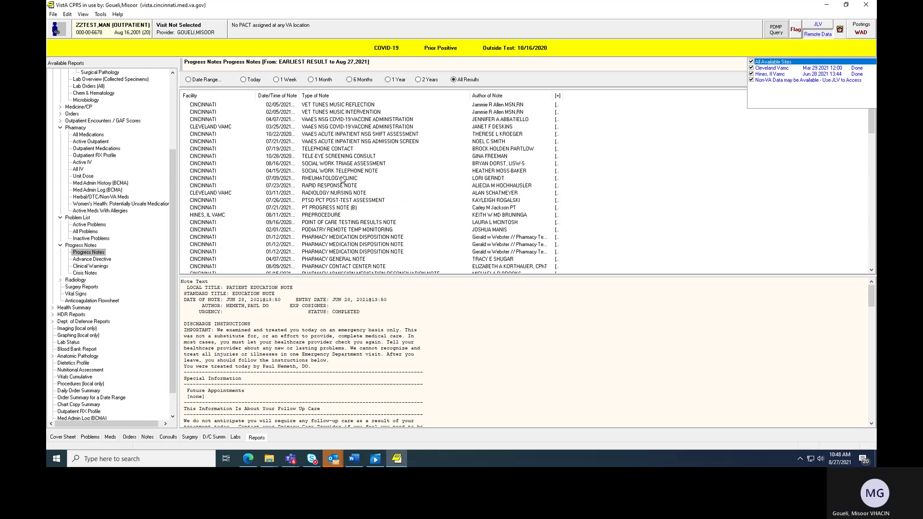
scroll(339, 139, "down", 1)
left_click(331, 96)
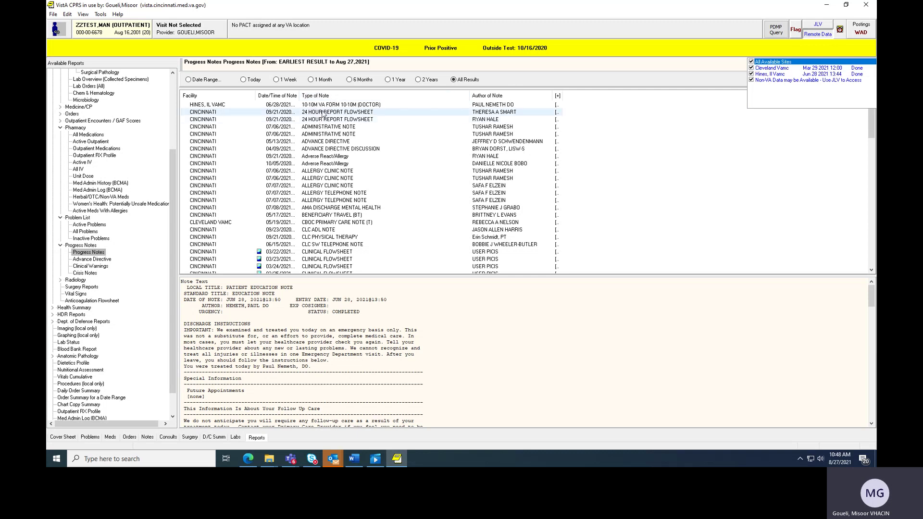
scroll(325, 145, "down", 6)
scroll(322, 166, "up", 2)
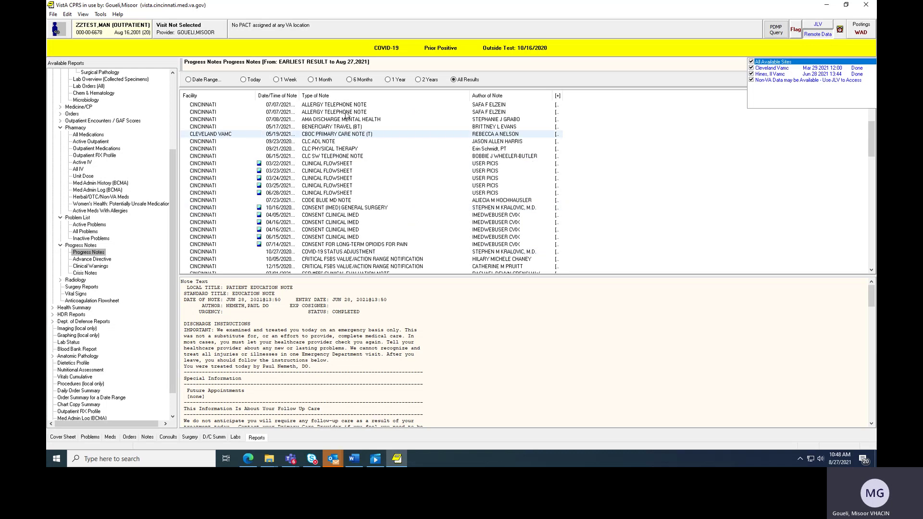
scroll(379, 182, "down", 6)
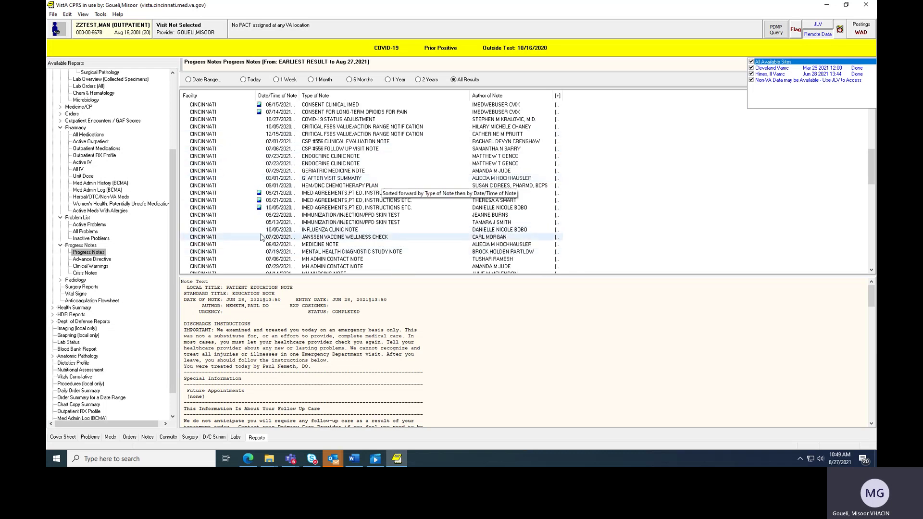
scroll(273, 234, "down", 3)
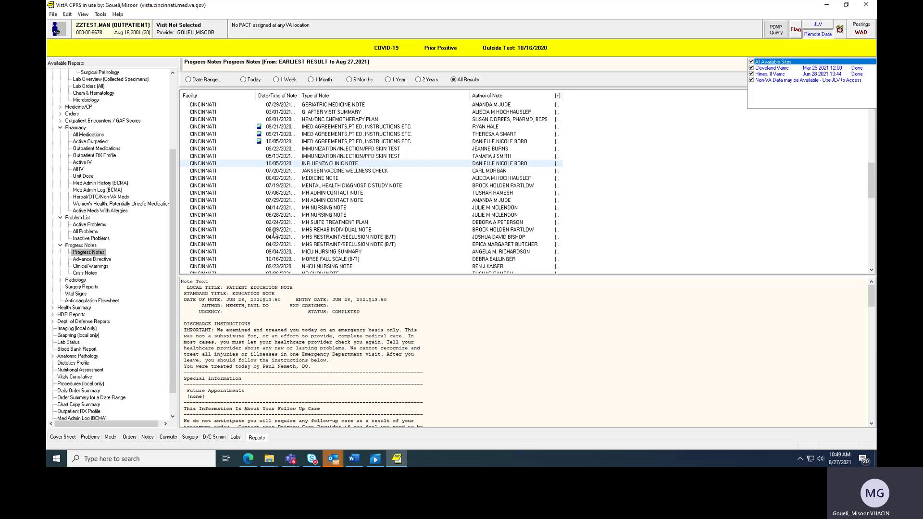
left_click(60, 245)
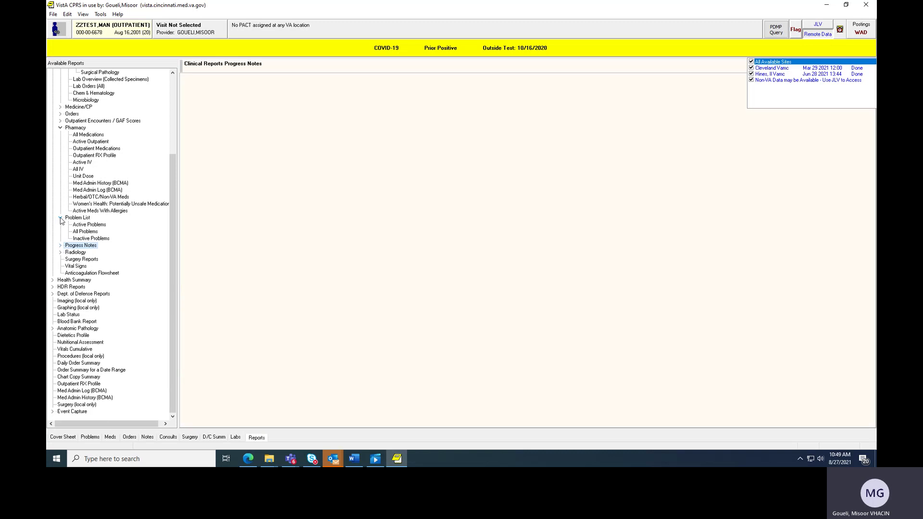
left_click(60, 218)
left_click(60, 150)
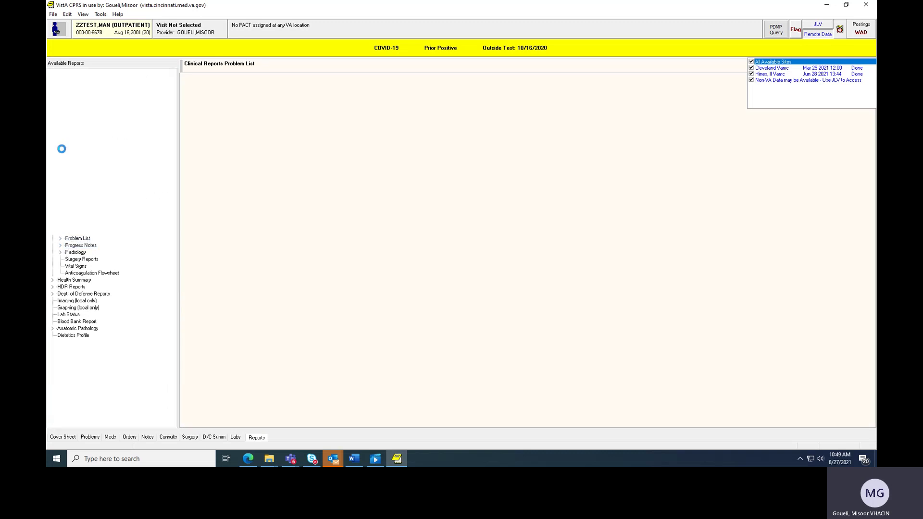
left_click(68, 149)
left_click(59, 121)
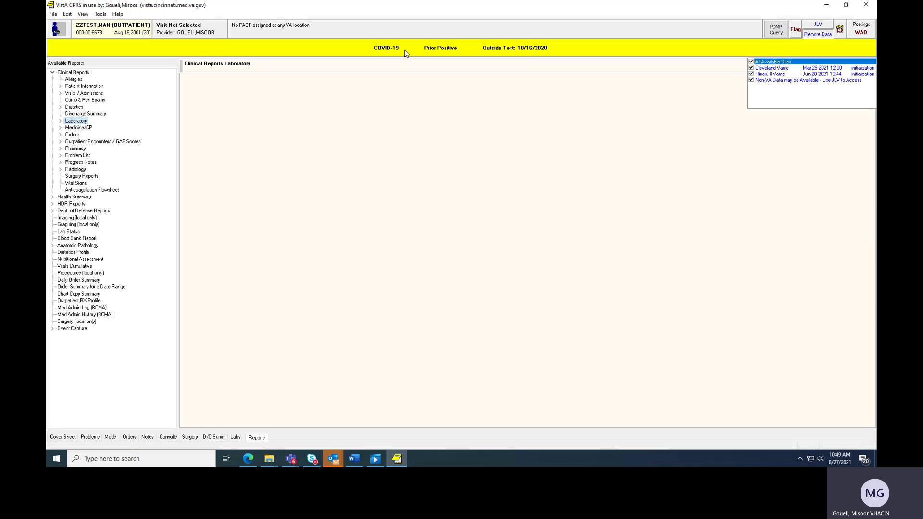
left_click(290, 459)
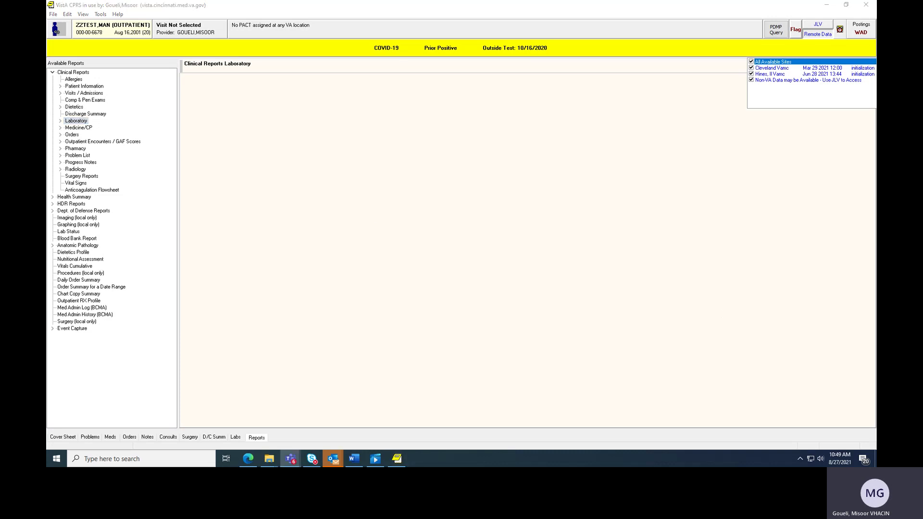